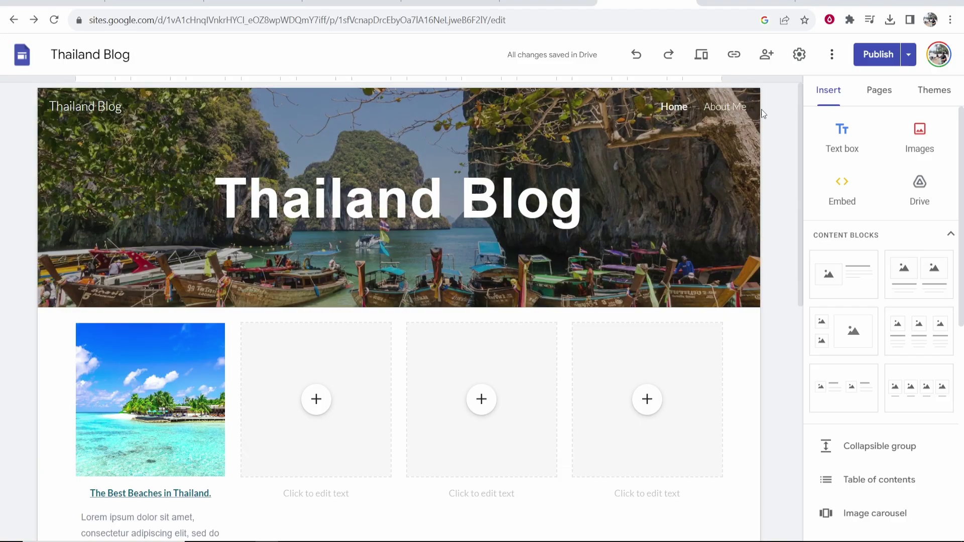
{"action": "left_click", "coordinate": [352, 4]}
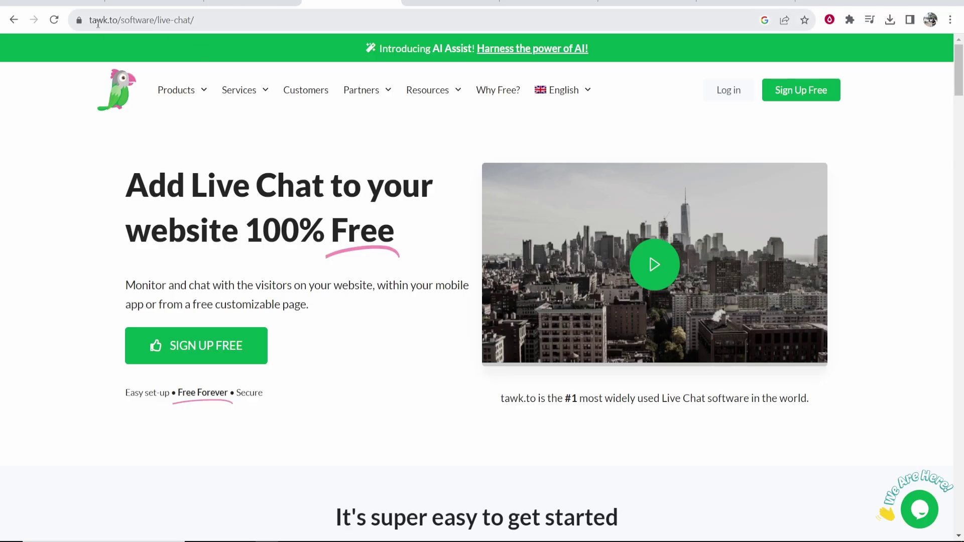
{"action": "left_click", "coordinate": [110, 79]}
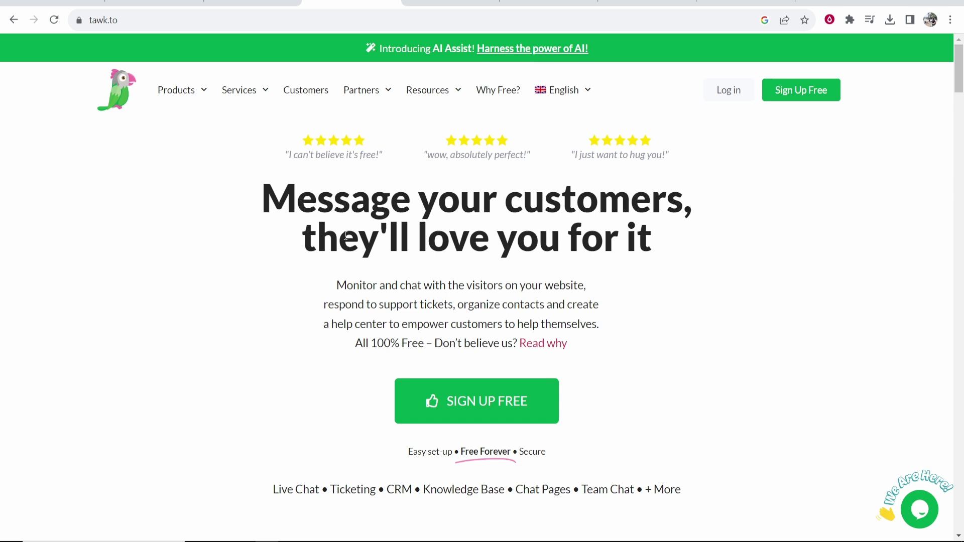
{"action": "mouse_move", "coordinate": [176, 90]}
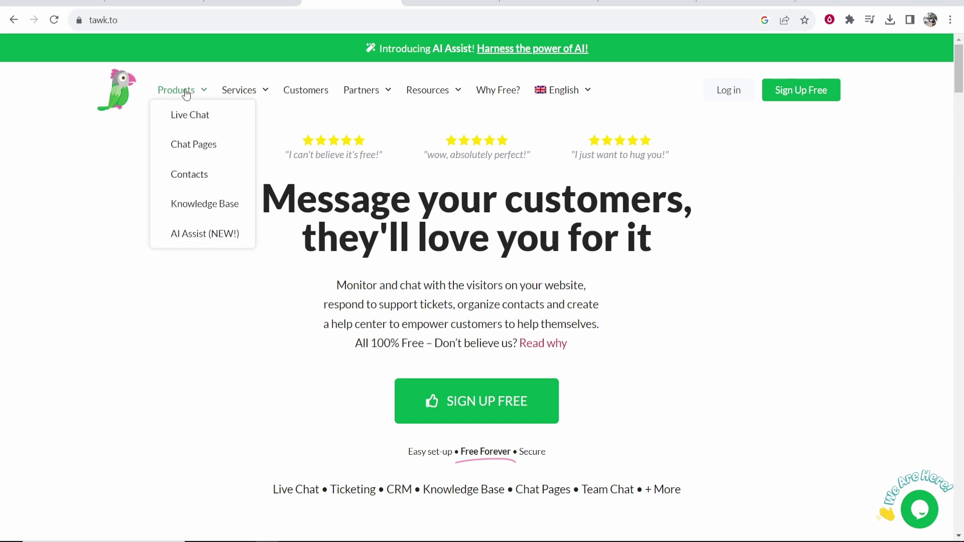
{"action": "left_click", "coordinate": [185, 115]}
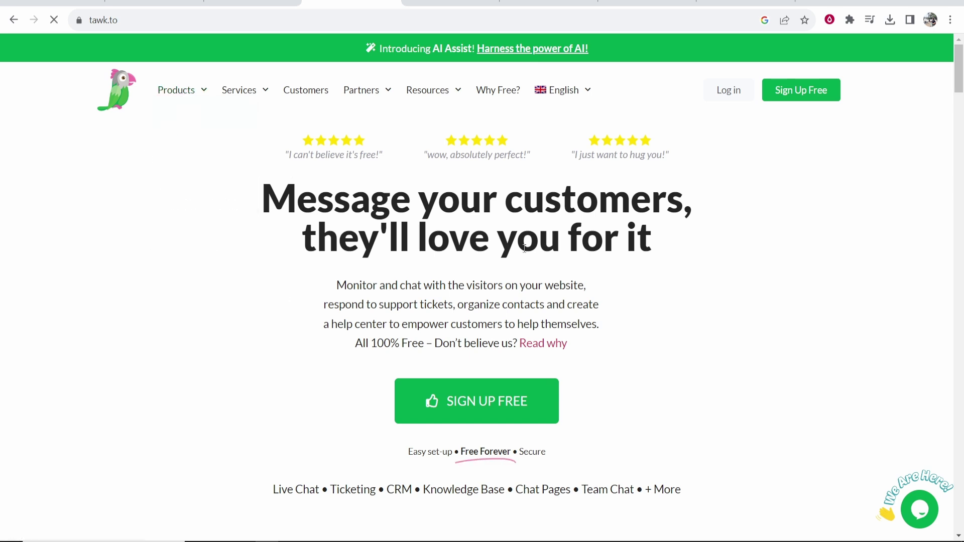
{"action": "mouse_move", "coordinate": [126, 185]}
{"action": "left_mouse_down"}
{"action": "mouse_move", "coordinate": [367, 186]}
{"action": "mouse_move", "coordinate": [418, 234]}
{"action": "left_mouse_up"}
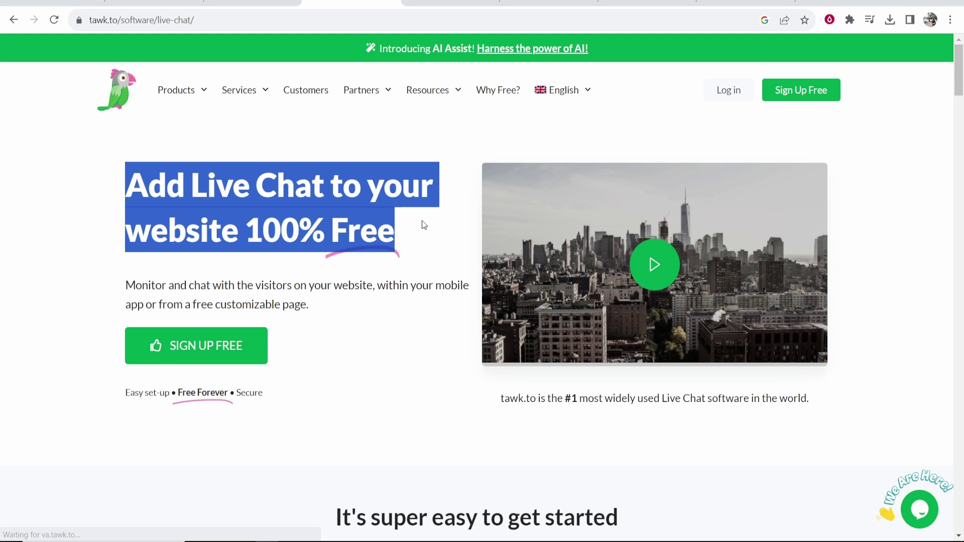
{"action": "left_click", "coordinate": [263, 255]}
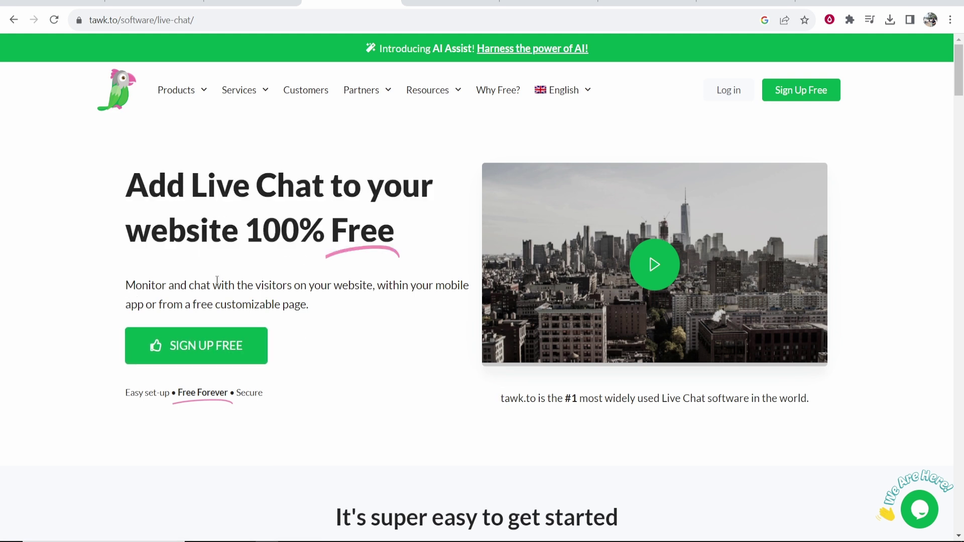
- Create a free tawk.to account and move past the language step of setup
{"action": "left_click", "coordinate": [172, 349]}
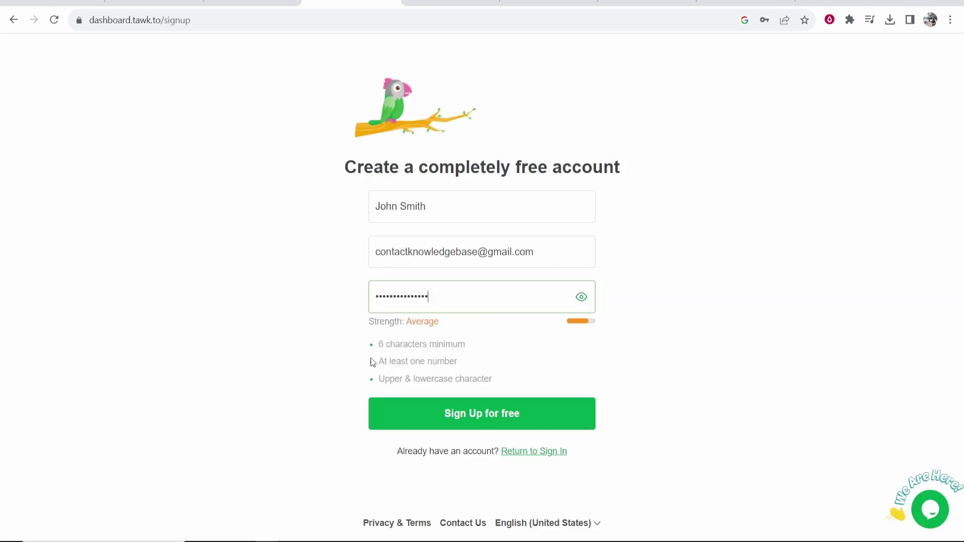
{"action": "left_click", "coordinate": [434, 427]}
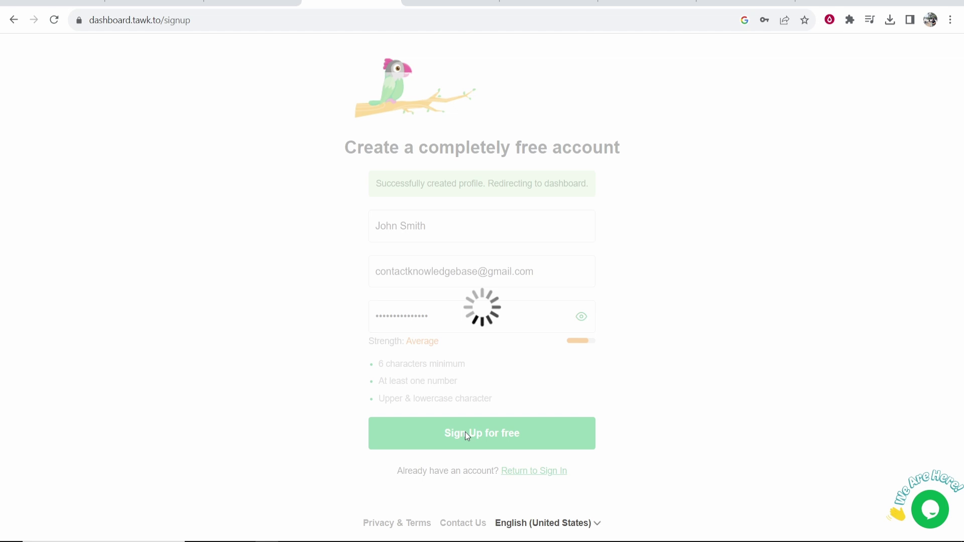
{"action": "left_click", "coordinate": [450, 294]}
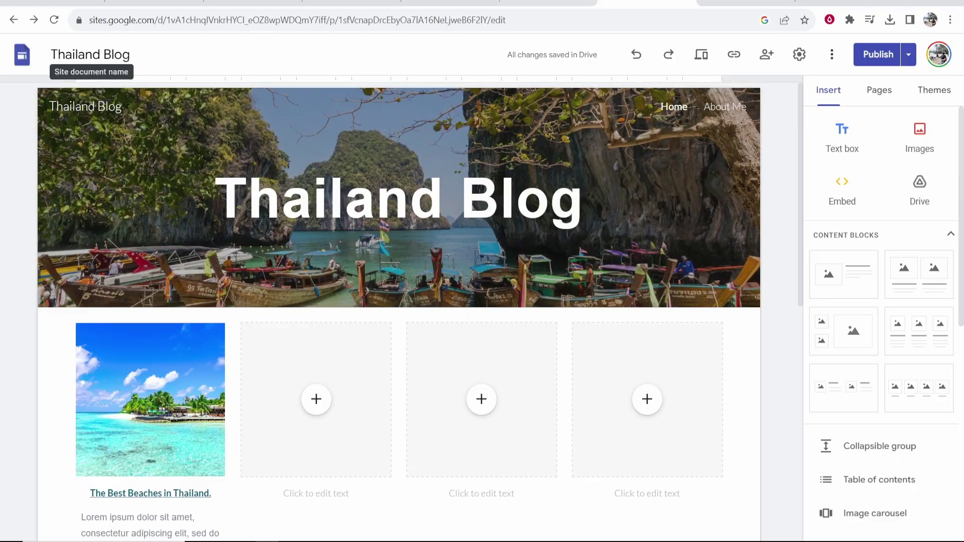
{"action": "type", "text": "T"}
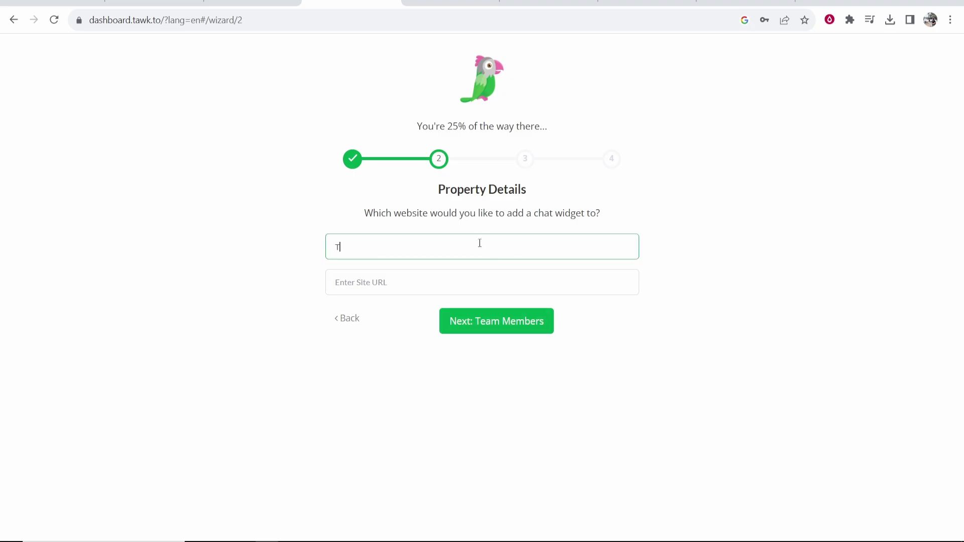
{"action": "type", "text": "hailand Blog"}
{"action": "left_click", "coordinate": [411, 273]}
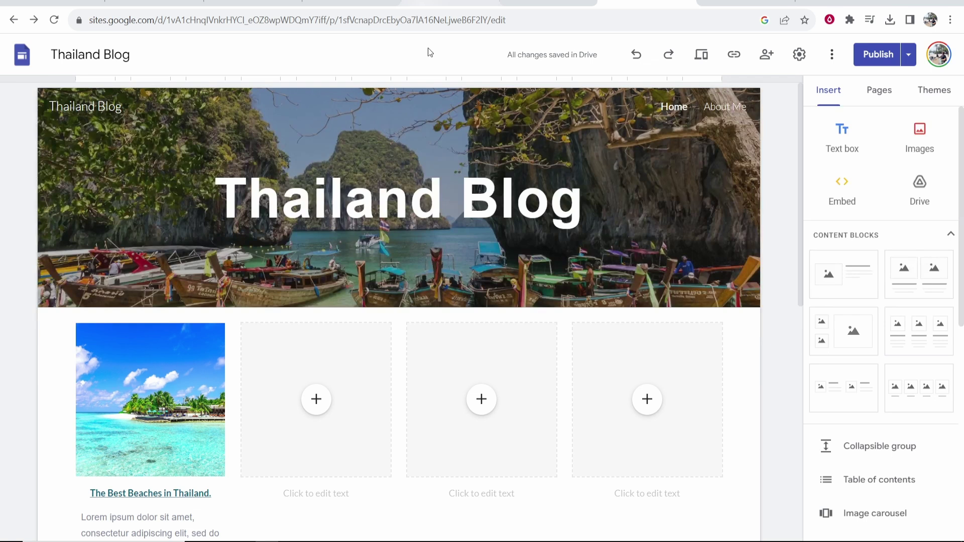
{"action": "scroll", "coordinate": [231, 36], "scroll_direction": "up", "scroll_amount": 5}
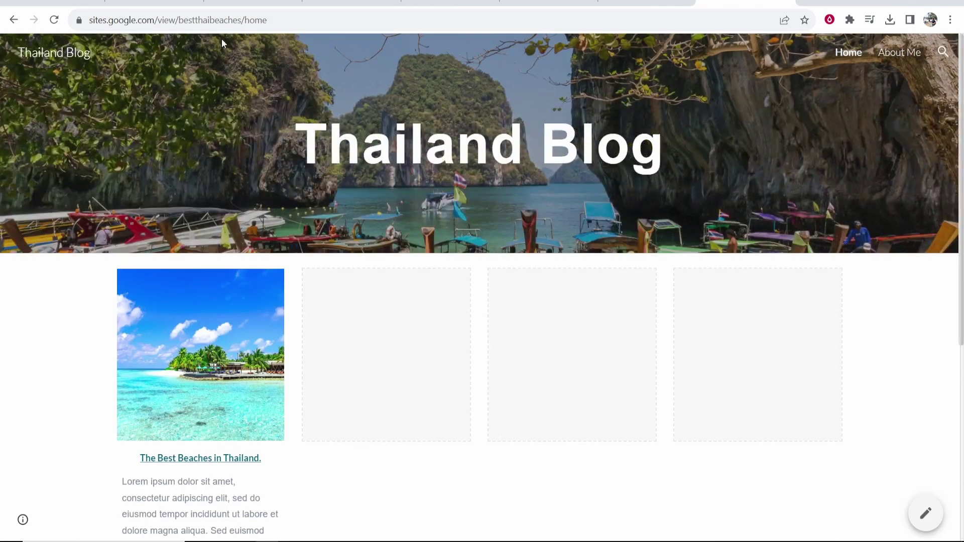
- Copy the published Thailand Blog URL and paste it as the property's site address
{"action": "right_click", "coordinate": [168, 22]}
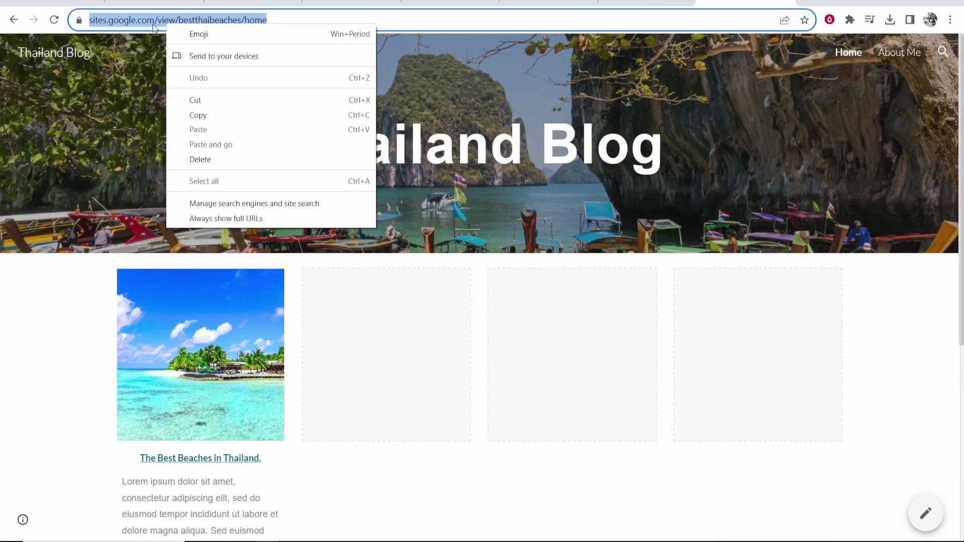
{"action": "left_click", "coordinate": [189, 118]}
{"action": "left_click", "coordinate": [641, 3]}
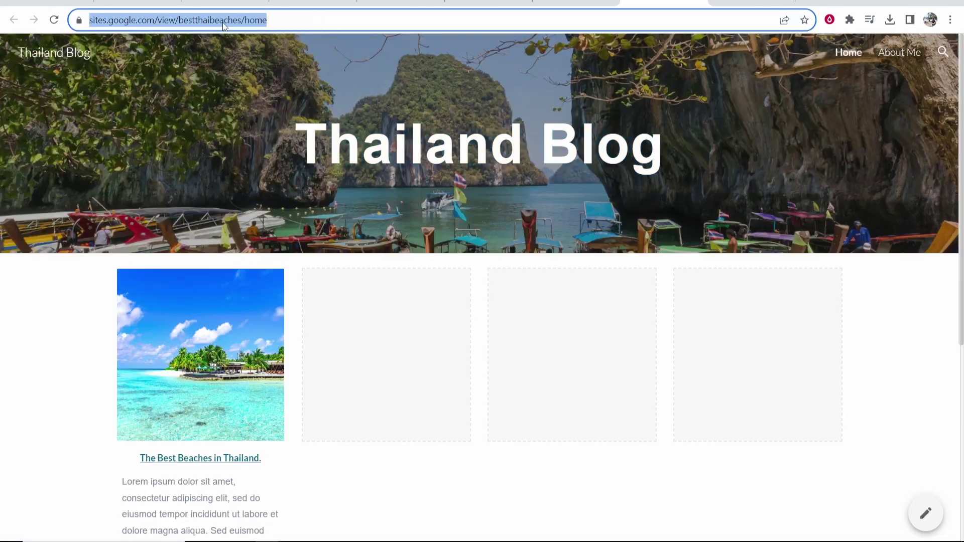
{"action": "key", "text": "ctrl+c"}
{"action": "left_click", "coordinate": [313, 3]}
{"action": "key", "text": "ctrl+v"}
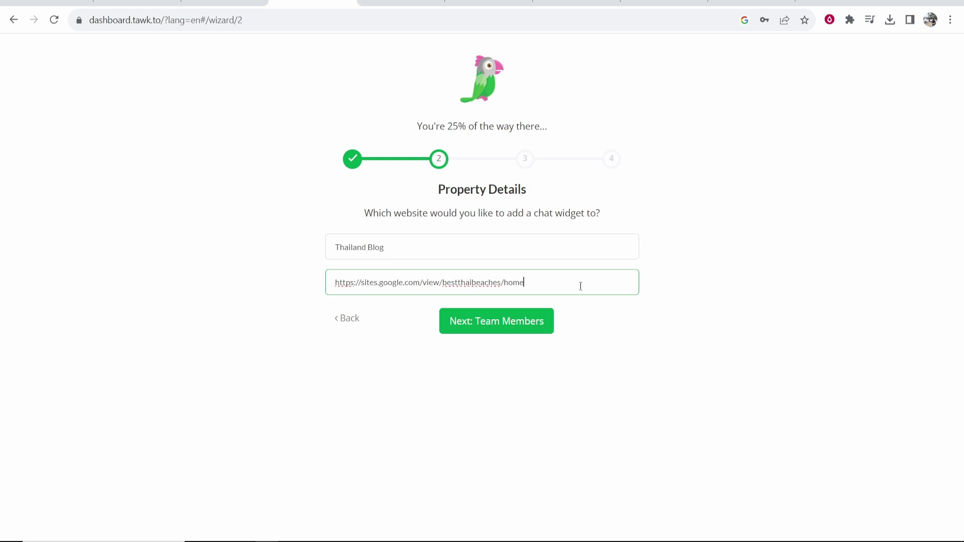
{"action": "key", "text": "ctrl+a"}
{"action": "left_click", "coordinate": [472, 323]}
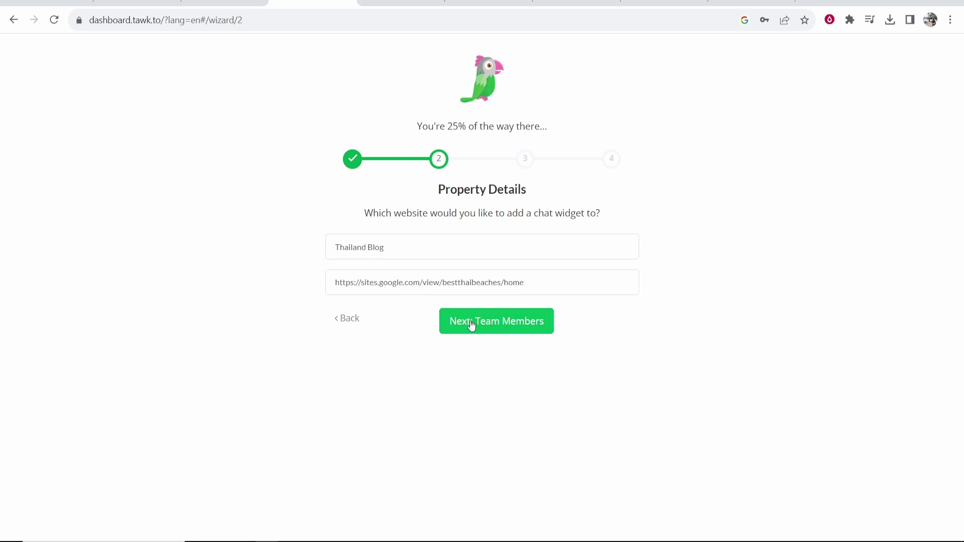
- Advance to the Team Members step, leaving the existing member email as is
{"action": "left_click", "coordinate": [510, 323]}
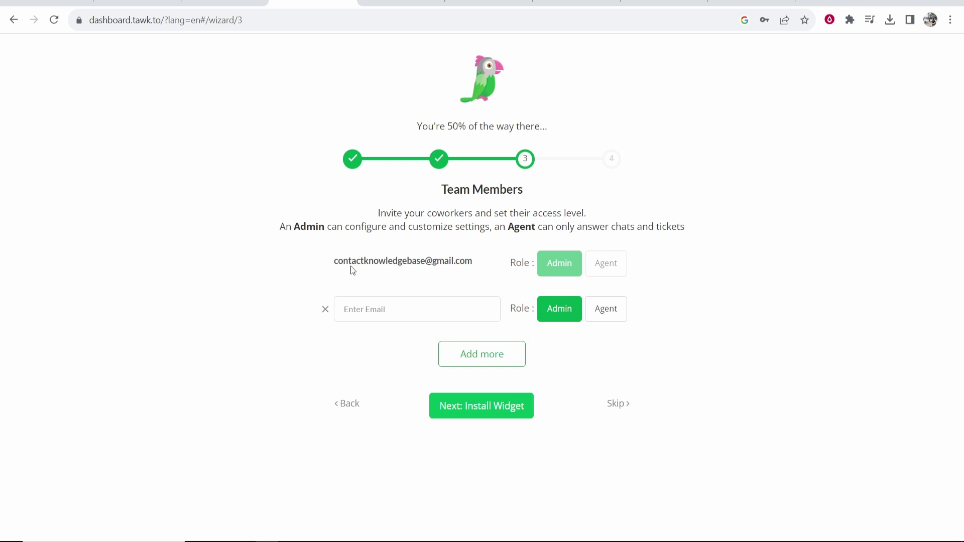
{"action": "left_click_drag", "start_coordinate": [332, 259], "coordinate": [478, 263]}
{"action": "left_click", "coordinate": [409, 243]}
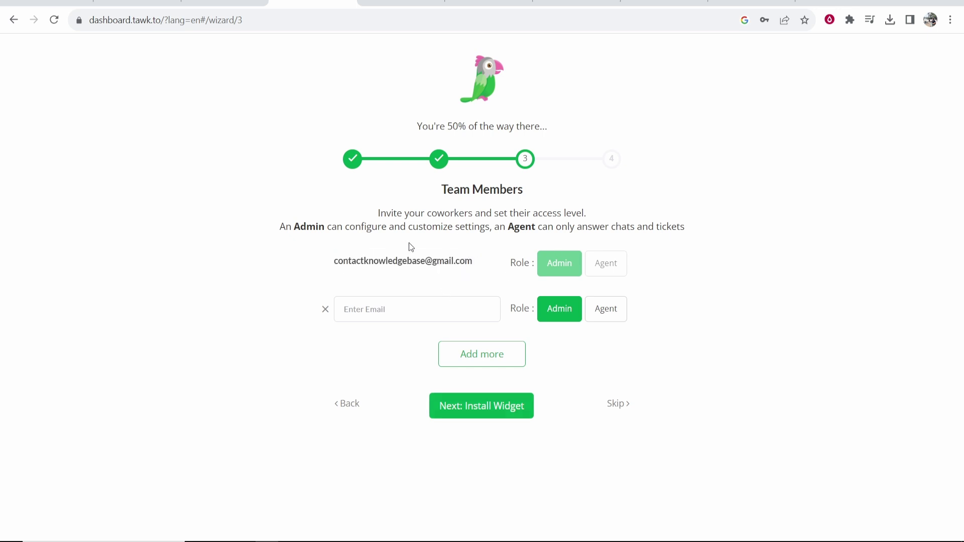
- Go to the Install Widget step and copy the chat widget code
{"action": "left_click", "coordinate": [485, 409]}
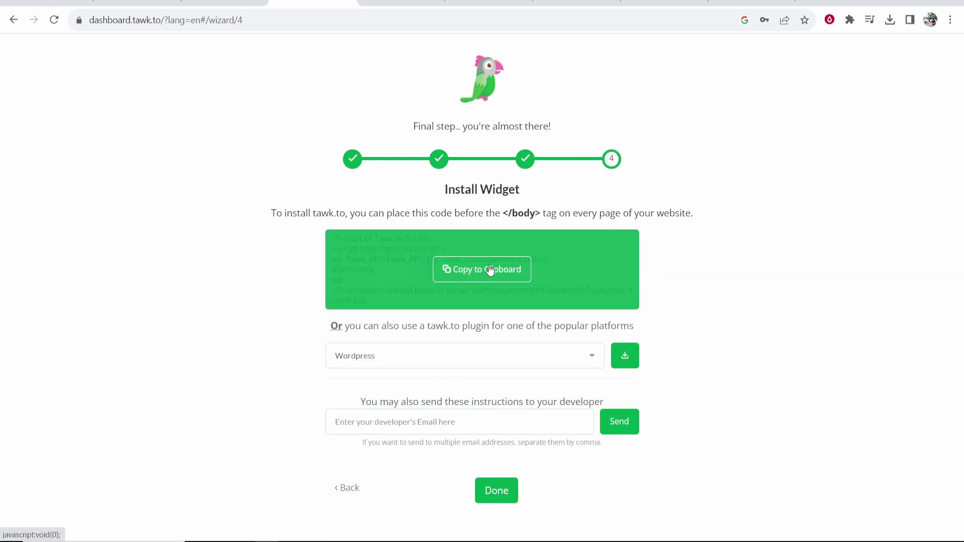
{"action": "left_click", "coordinate": [490, 270]}
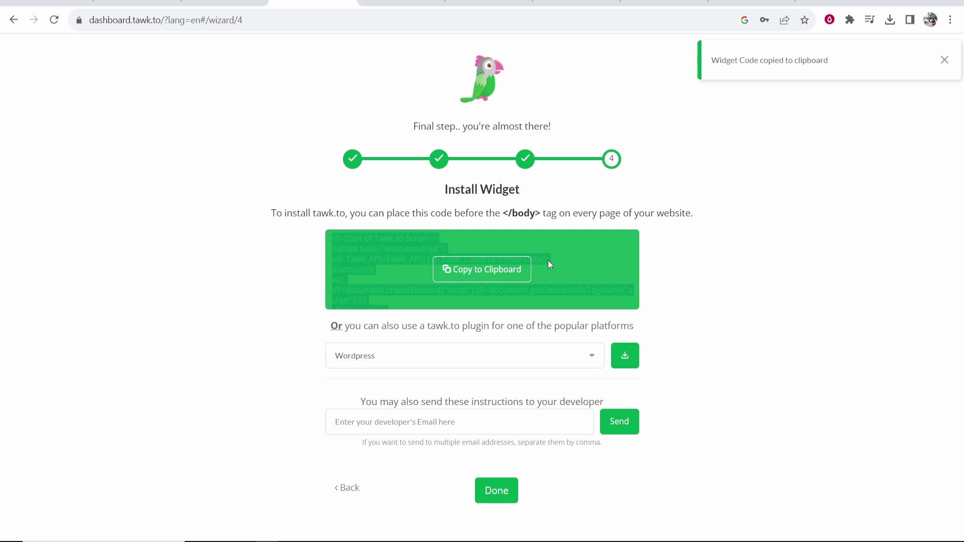
{"action": "triple_click", "coordinate": [418, 190]}
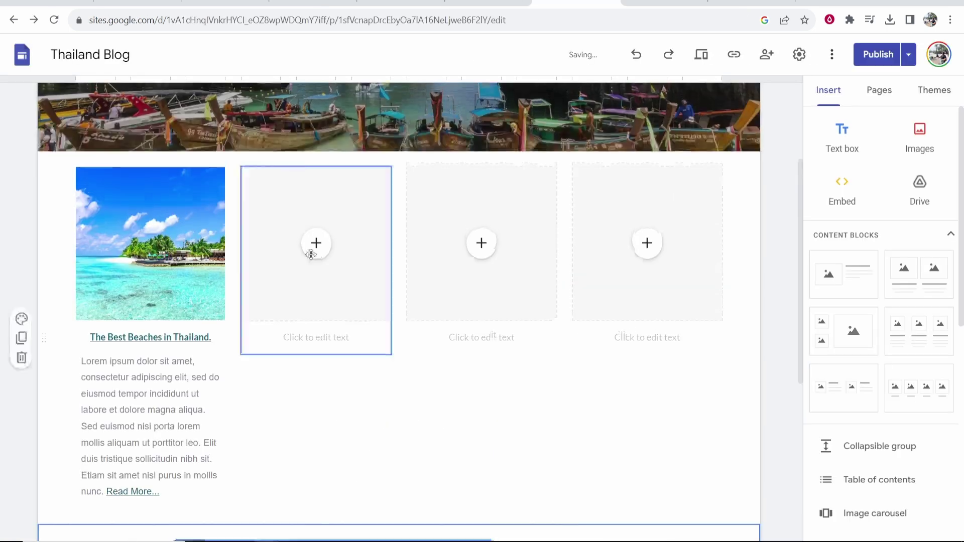
{"action": "scroll", "coordinate": [311, 255], "scroll_direction": "up", "scroll_amount": 2}
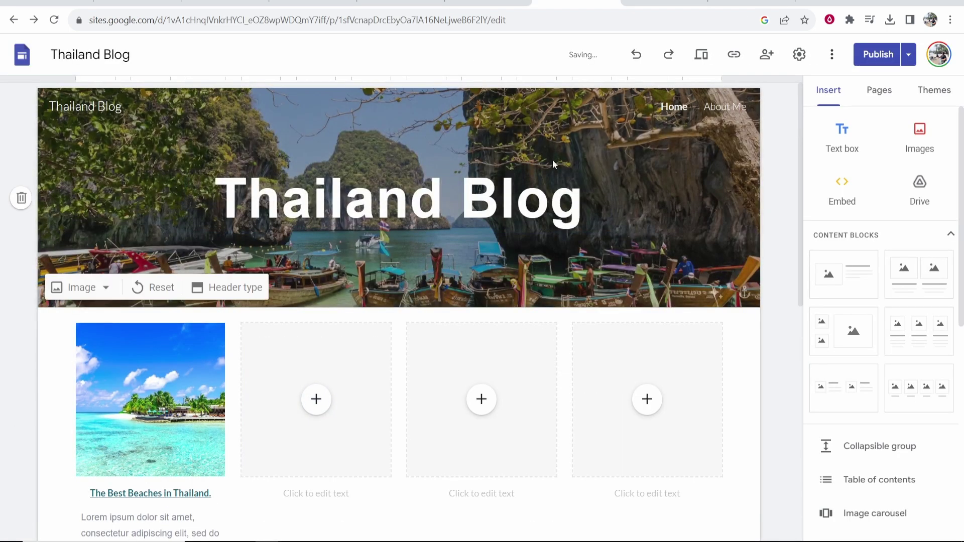
{"action": "scroll", "coordinate": [397, 285], "scroll_direction": "down", "scroll_amount": 6}
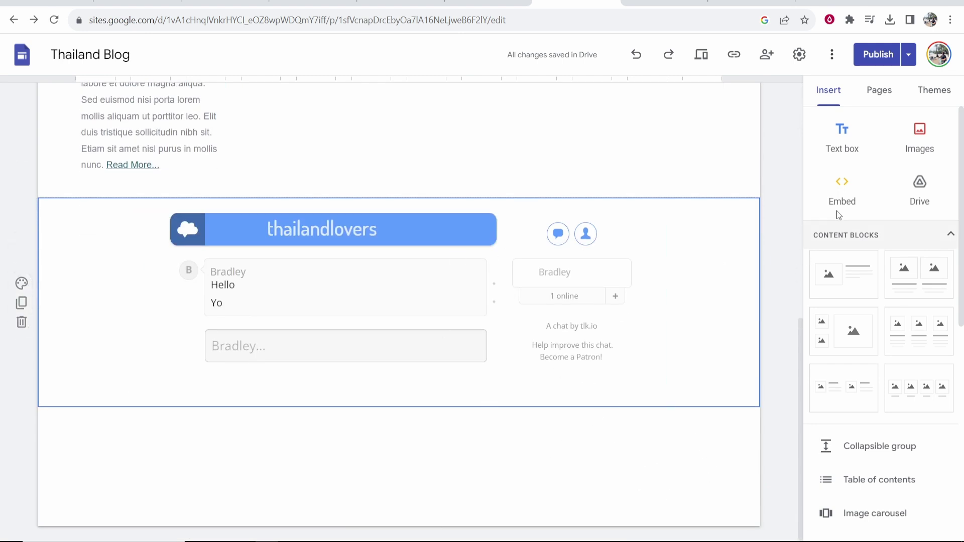
- Insert the copied tawk.to script as an Embed code block and narrow the block
{"action": "left_click", "coordinate": [840, 191]}
{"action": "left_click", "coordinate": [382, 240]}
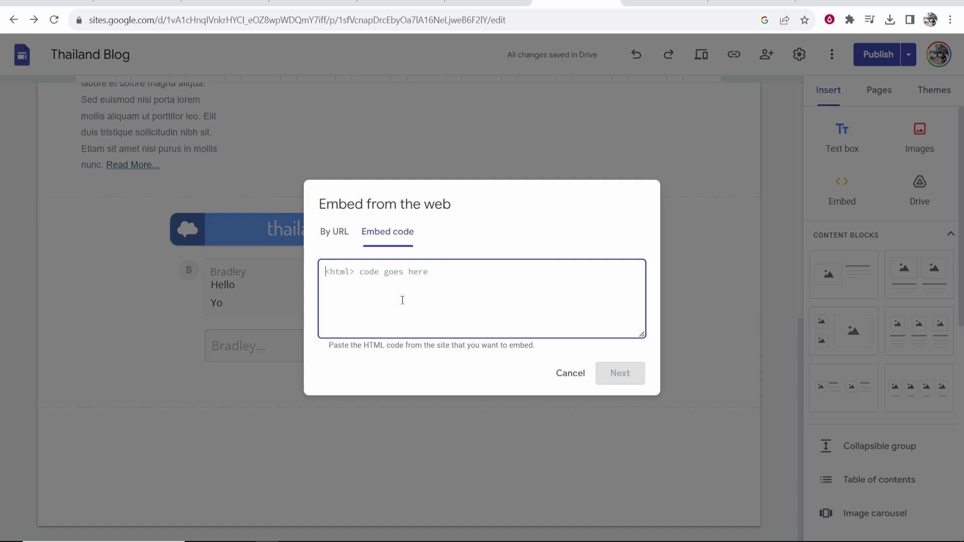
{"action": "right_click", "coordinate": [401, 301]}
{"action": "left_click", "coordinate": [422, 339]}
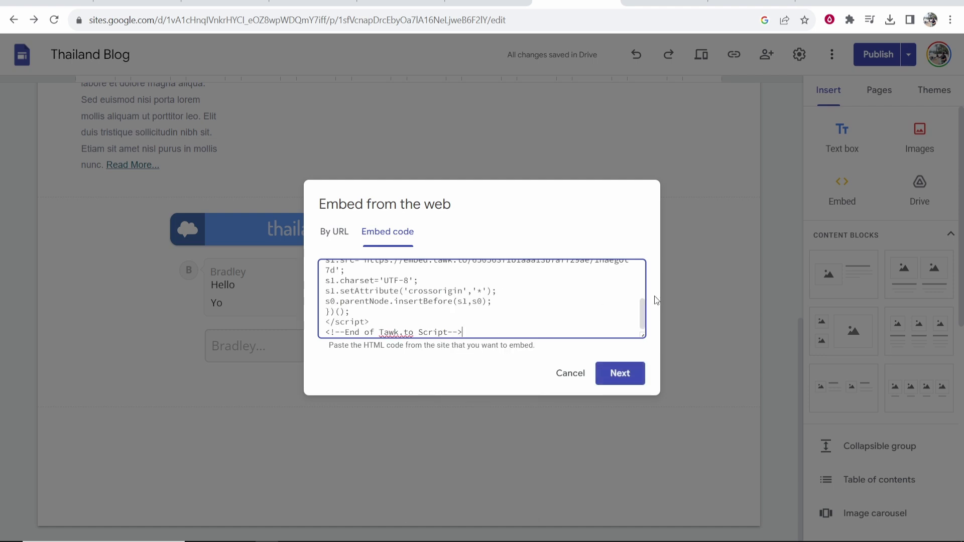
{"action": "left_click", "coordinate": [620, 375]}
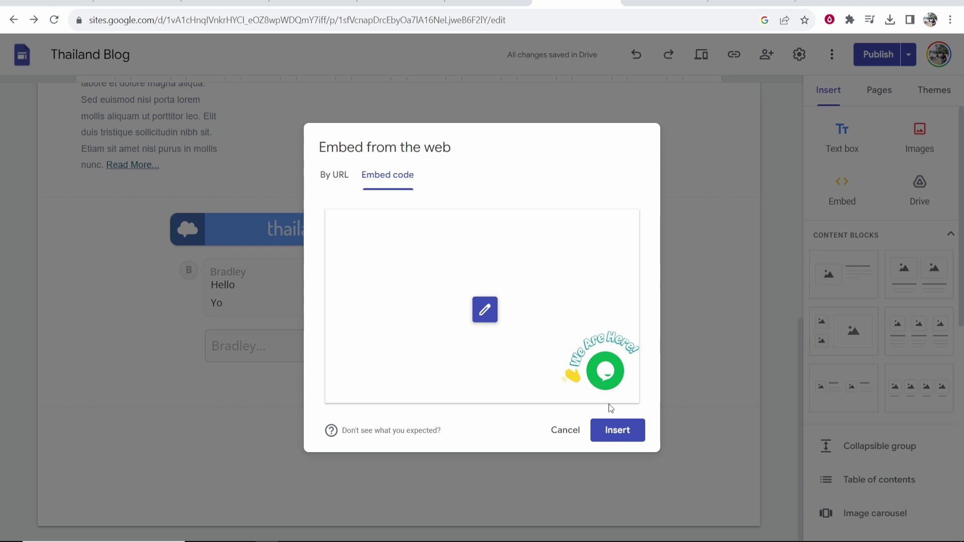
{"action": "left_click", "coordinate": [619, 433]}
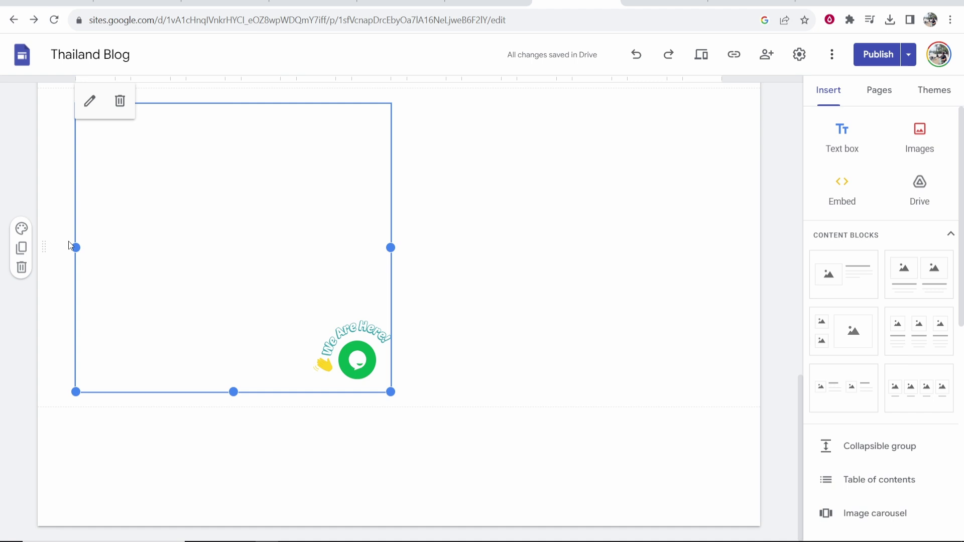
{"action": "left_click_drag", "start_coordinate": [75, 247], "coordinate": [318, 248]}
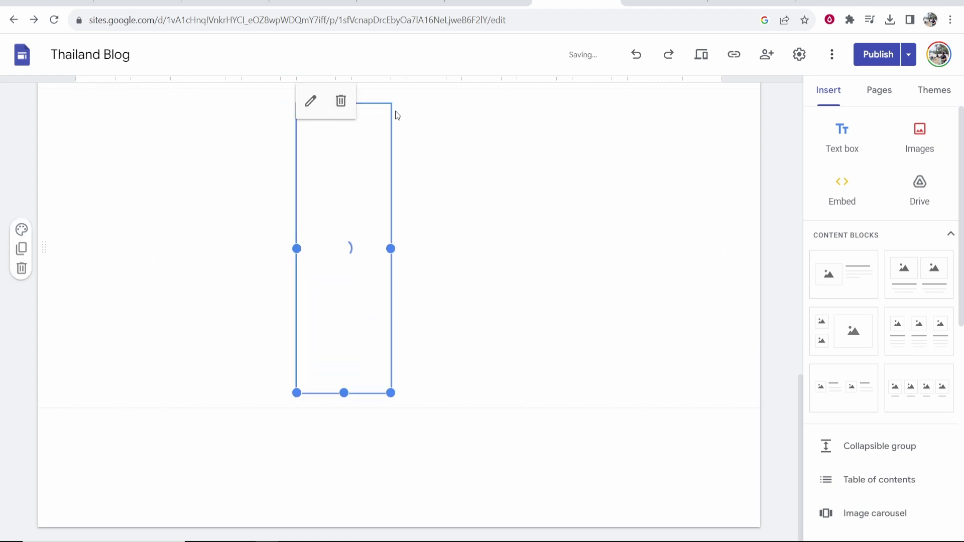
- Resize and reposition the chat embed block, then publish the Thailand Blog
{"action": "mouse_move", "coordinate": [360, 114]}
{"action": "left_mouse_down"}
{"action": "mouse_move", "coordinate": [501, 222]}
{"action": "mouse_move", "coordinate": [487, 199]}
{"action": "left_mouse_up"}
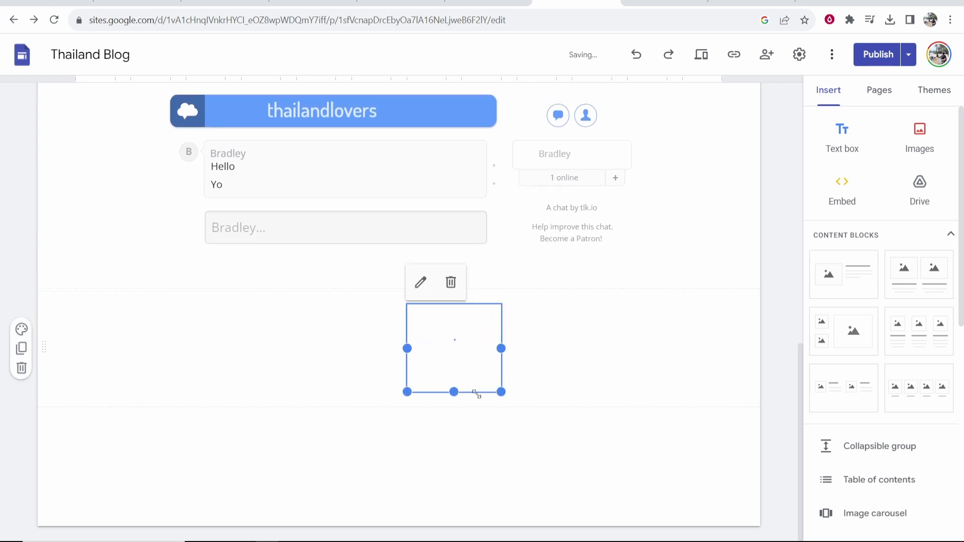
{"action": "mouse_move", "coordinate": [478, 387]}
{"action": "left_mouse_down"}
{"action": "mouse_move", "coordinate": [594, 365]}
{"action": "mouse_move", "coordinate": [707, 359]}
{"action": "left_mouse_up"}
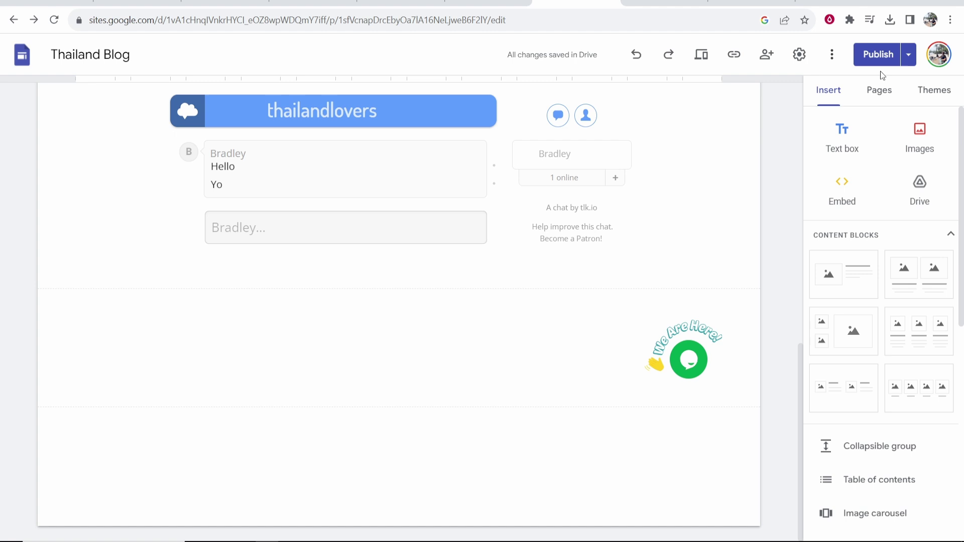
{"action": "left_click", "coordinate": [879, 54]}
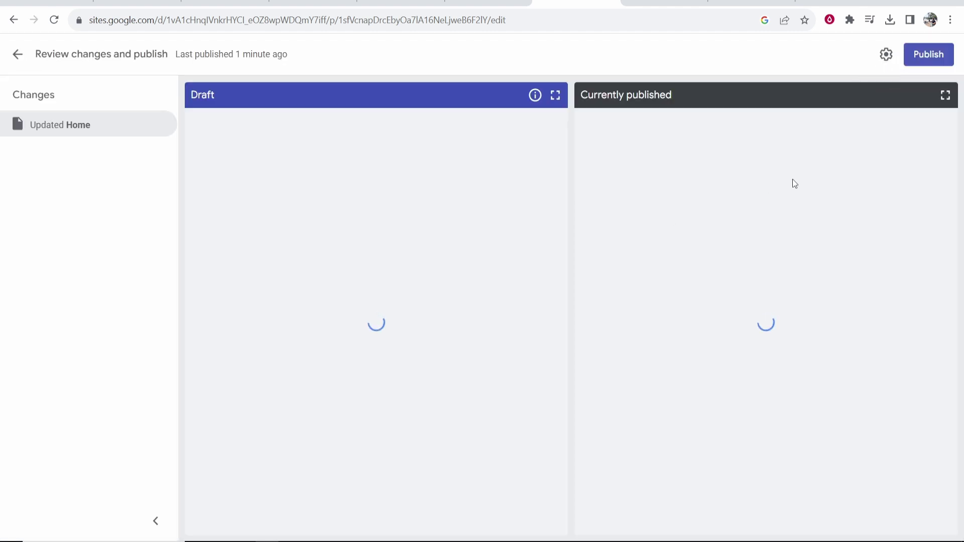
{"action": "left_click", "coordinate": [916, 56]}
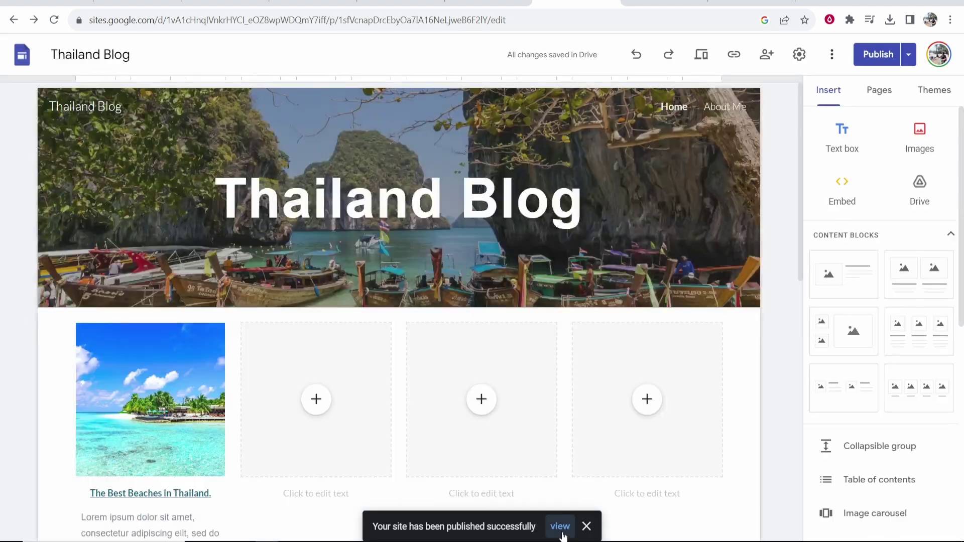
- View the live site, finish the tawk.to widget installation, and dismiss the welcome tour
{"action": "left_click", "coordinate": [561, 525]}
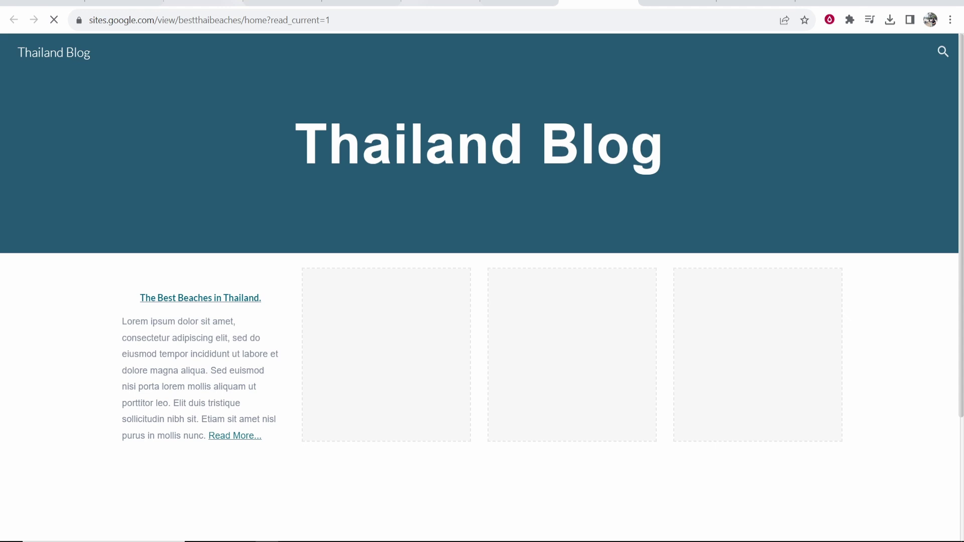
{"action": "left_click", "coordinate": [275, 4]}
{"action": "left_click", "coordinate": [496, 491]}
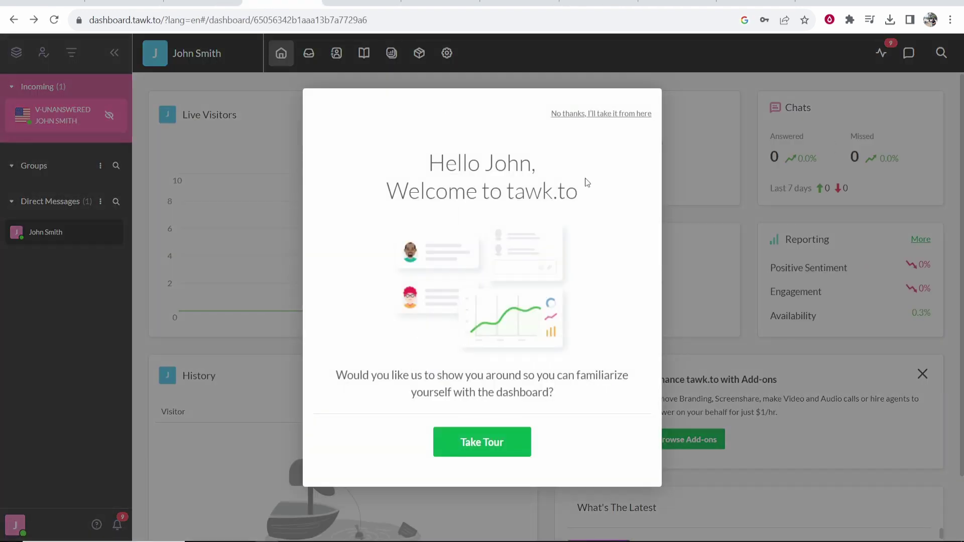
{"action": "left_click", "coordinate": [562, 114]}
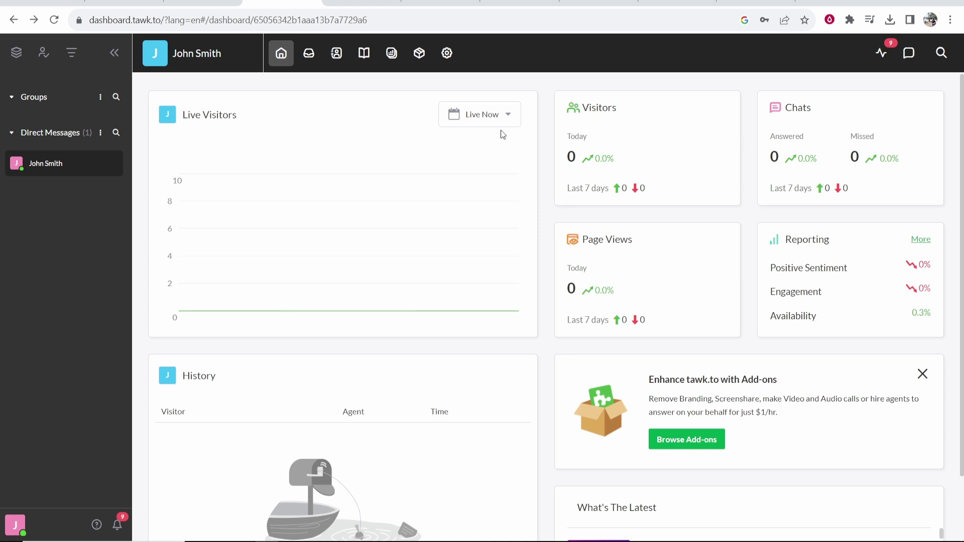
- On the live Thailand Blog, start a new chat-widget conversation and send 'Hello'
{"action": "left_click", "coordinate": [597, 7]}
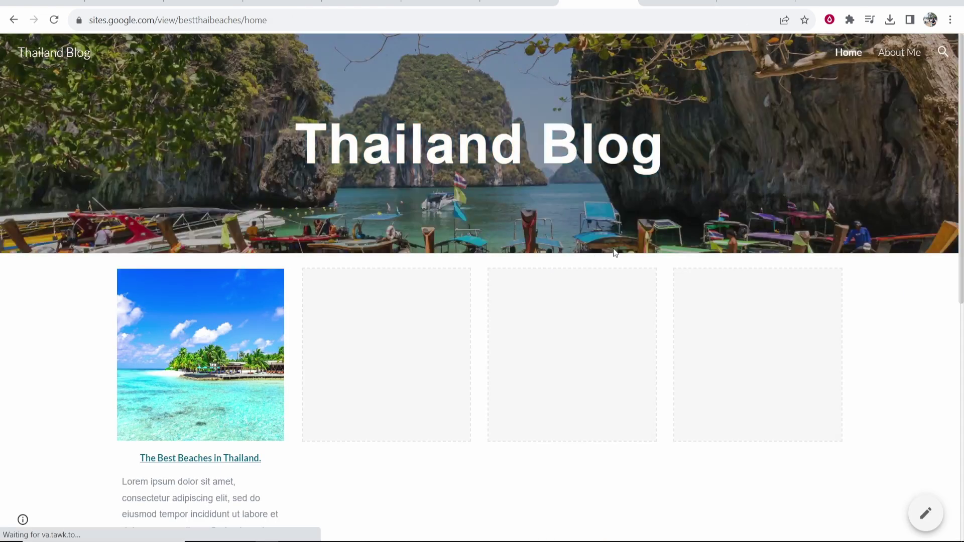
{"action": "scroll", "coordinate": [614, 254], "scroll_direction": "down", "scroll_amount": 3}
{"action": "scroll", "coordinate": [613, 253], "scroll_direction": "down", "scroll_amount": 3}
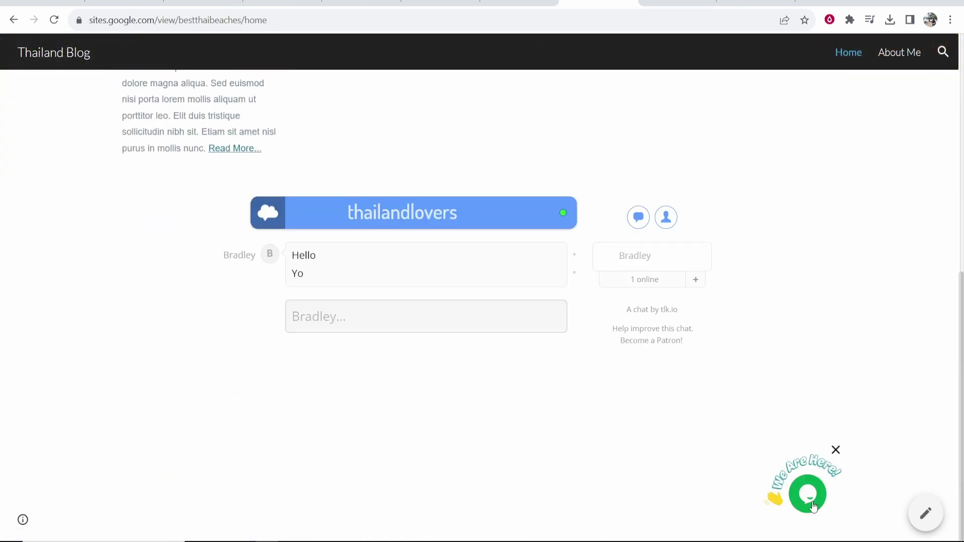
{"action": "left_click", "coordinate": [800, 490]}
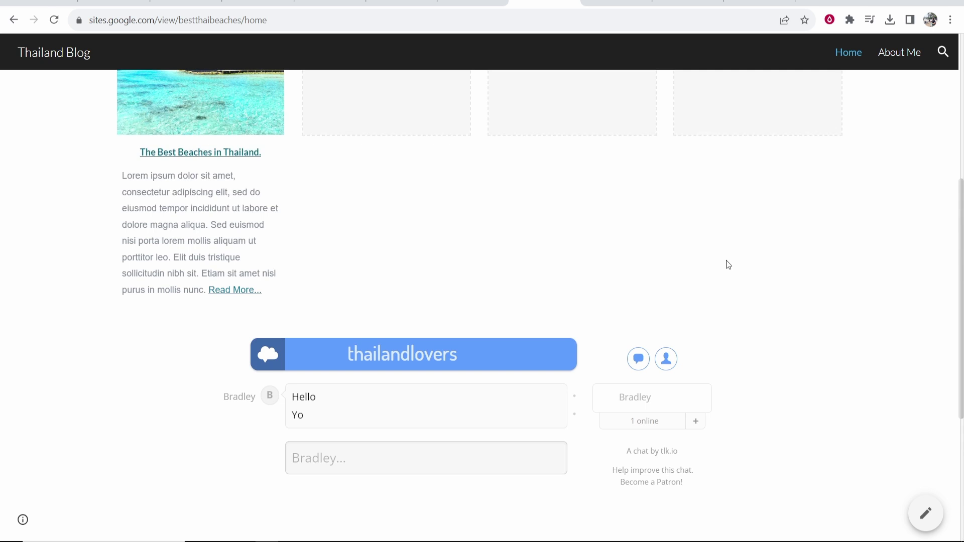
{"action": "scroll", "coordinate": [726, 264], "scroll_direction": "down", "scroll_amount": 2}
{"action": "scroll", "coordinate": [761, 316], "scroll_direction": "down", "scroll_amount": 2}
{"action": "left_click", "coordinate": [802, 491]}
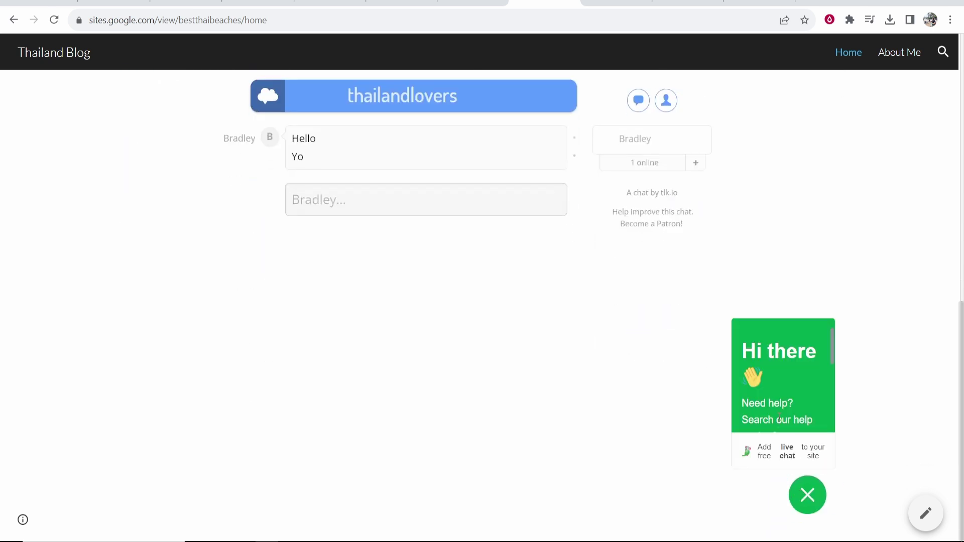
{"action": "scroll", "coordinate": [780, 418], "scroll_direction": "down", "scroll_amount": 2}
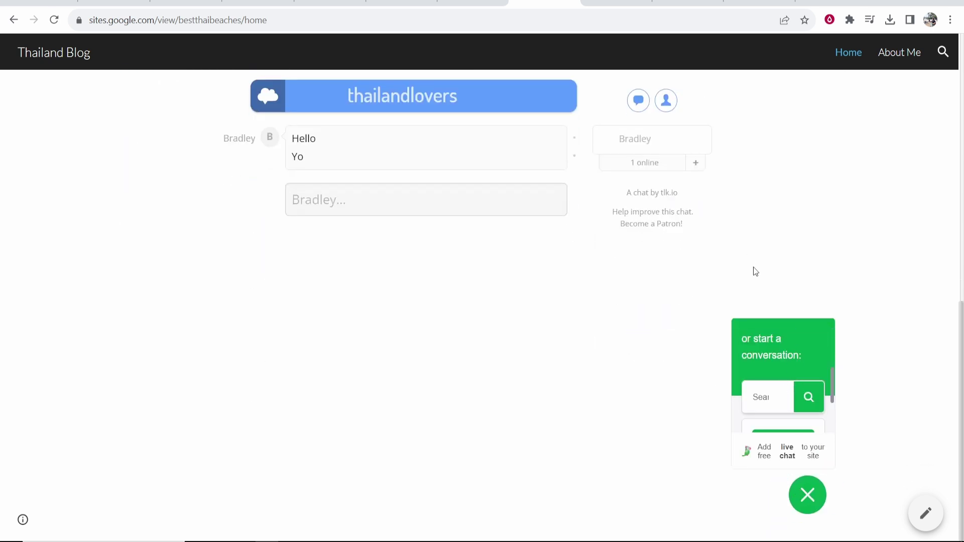
{"action": "scroll", "coordinate": [774, 409], "scroll_direction": "down", "scroll_amount": 2}
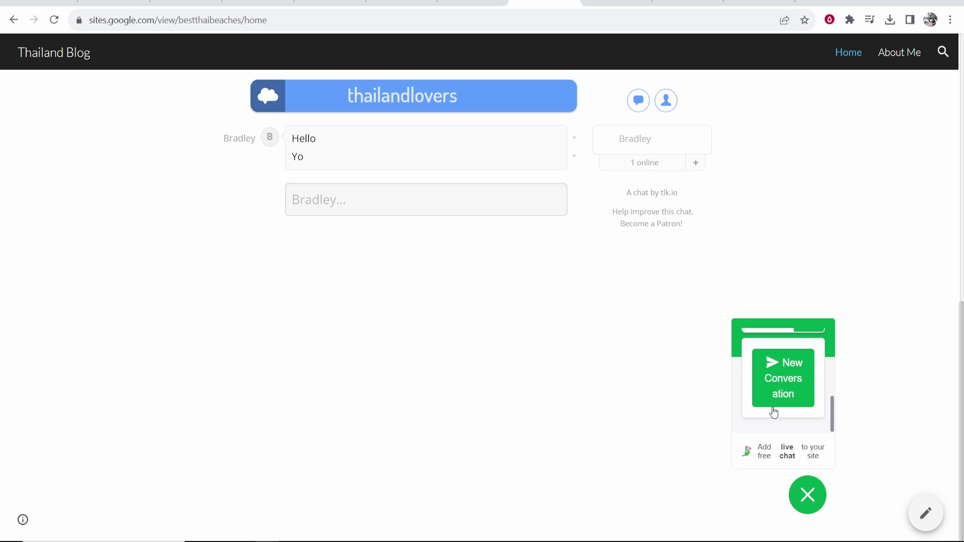
{"action": "left_click", "coordinate": [782, 389]}
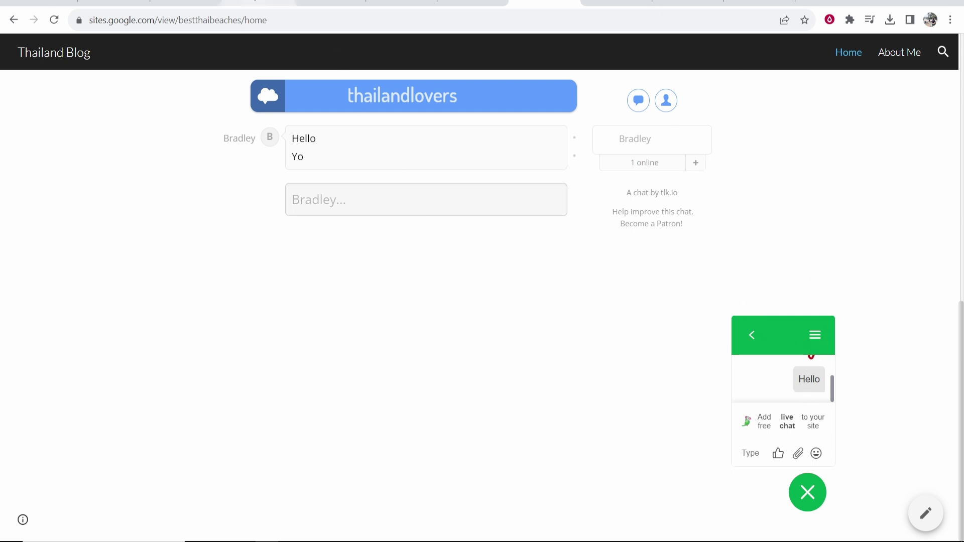
{"action": "left_click", "coordinate": [256, 4]}
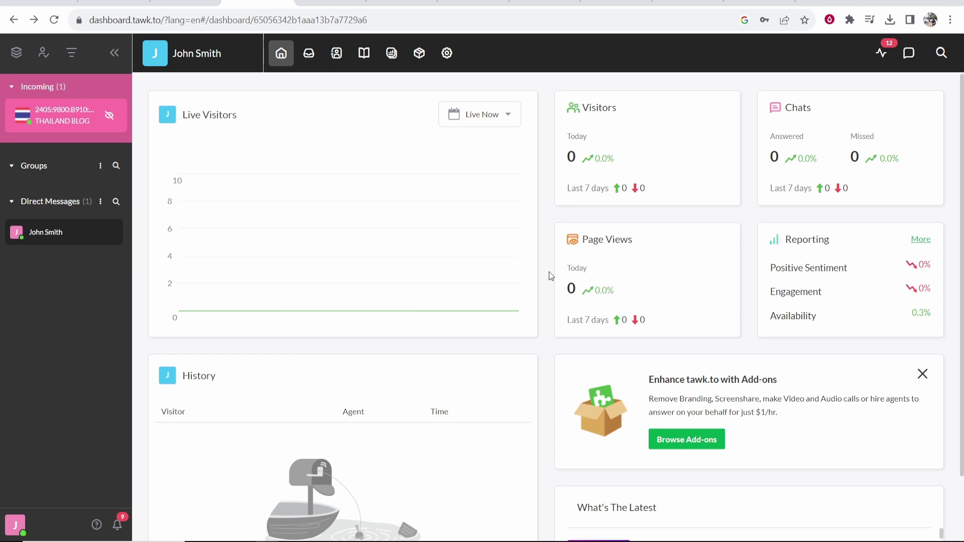
{"action": "mouse_move", "coordinate": [61, 116]}
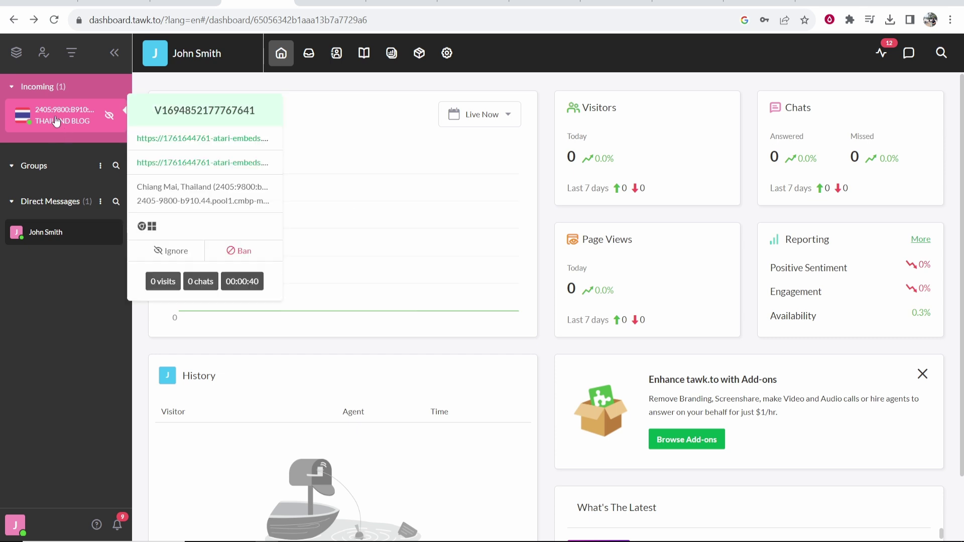
- Join the Thailand Blog visitor's chat in tawk.to and send the reply 'Hi there'
{"action": "left_click", "coordinate": [56, 122]}
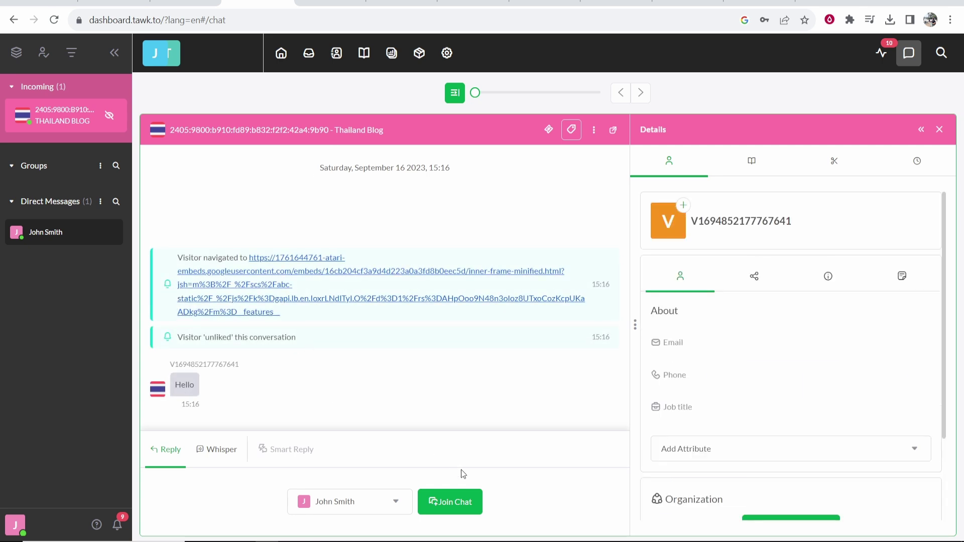
{"action": "left_click", "coordinate": [451, 502]}
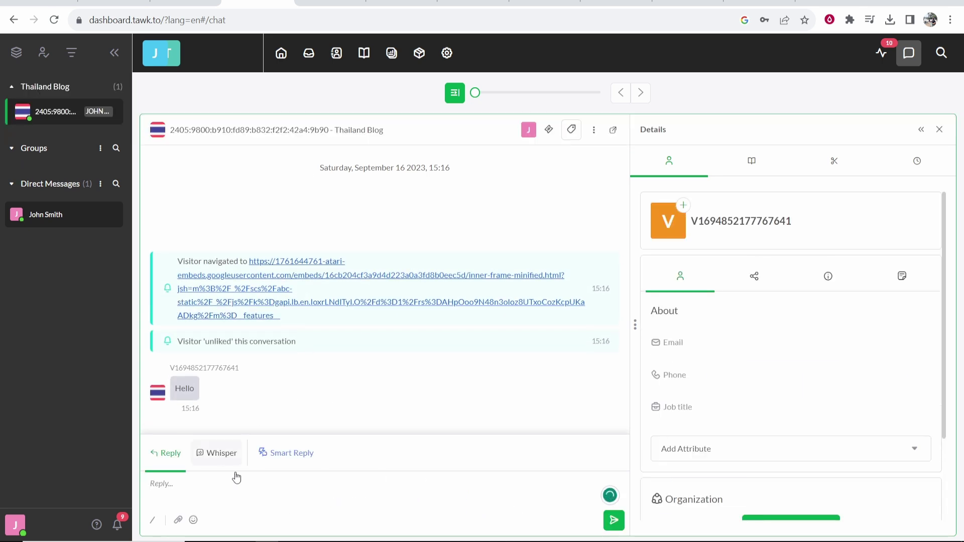
{"action": "left_click", "coordinate": [218, 505]}
{"action": "type", "text": "Hi there"}
{"action": "key", "text": "Return"}
- In the Sites editor, widen the chat embed block across the page and make it taller
{"action": "left_click", "coordinate": [610, 6]}
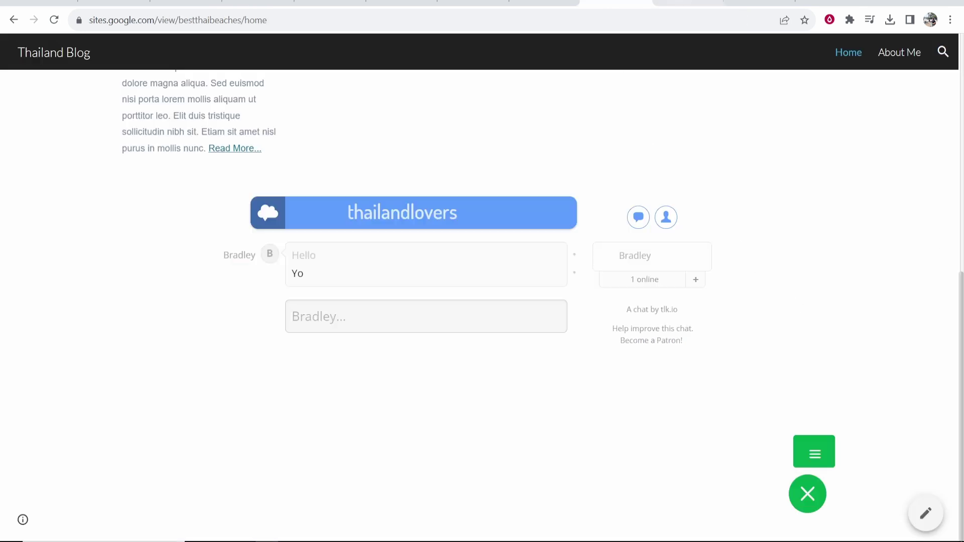
{"action": "left_click", "coordinate": [517, 3]}
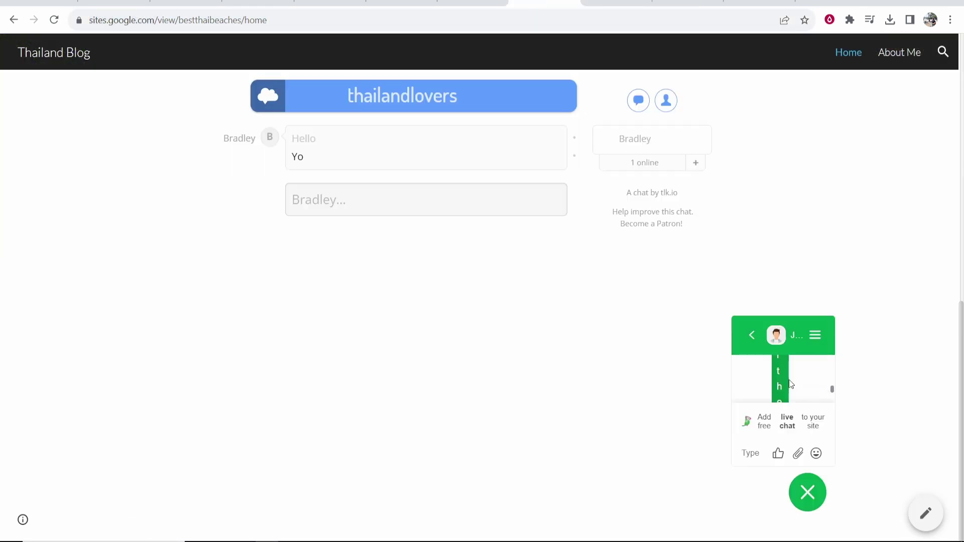
{"action": "left_click", "coordinate": [475, 3]}
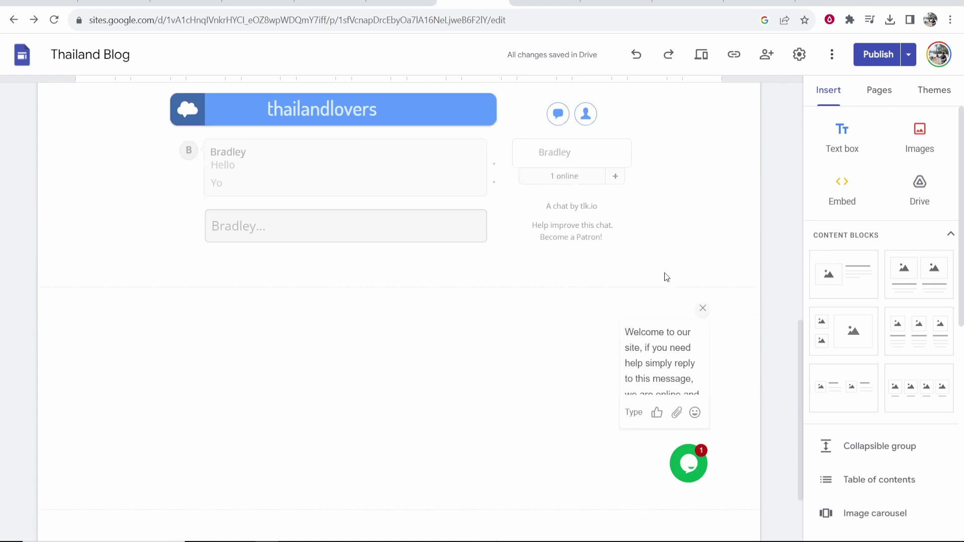
{"action": "left_click", "coordinate": [590, 245]}
{"action": "left_click_drag", "start_coordinate": [573, 296], "coordinate": [131, 295]}
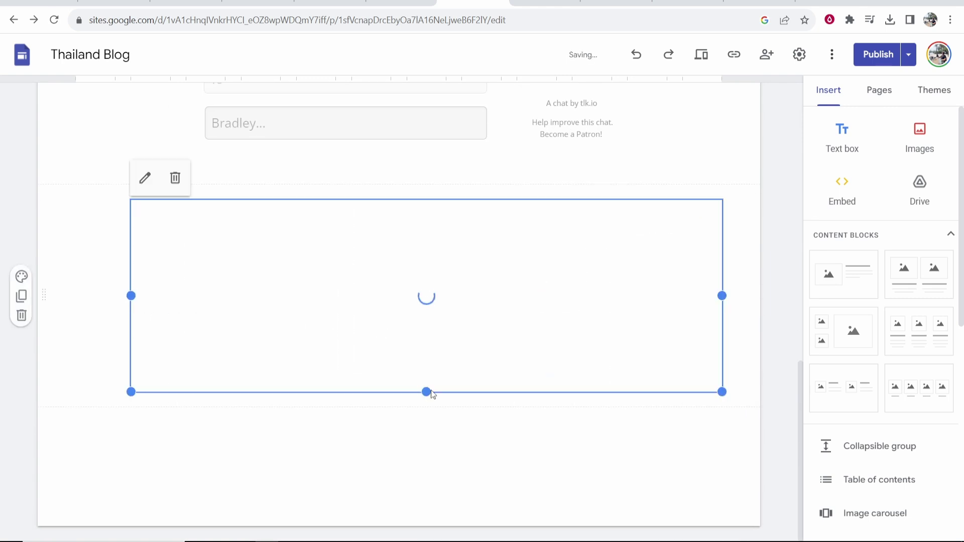
{"action": "left_click_drag", "start_coordinate": [427, 392], "coordinate": [427, 475]}
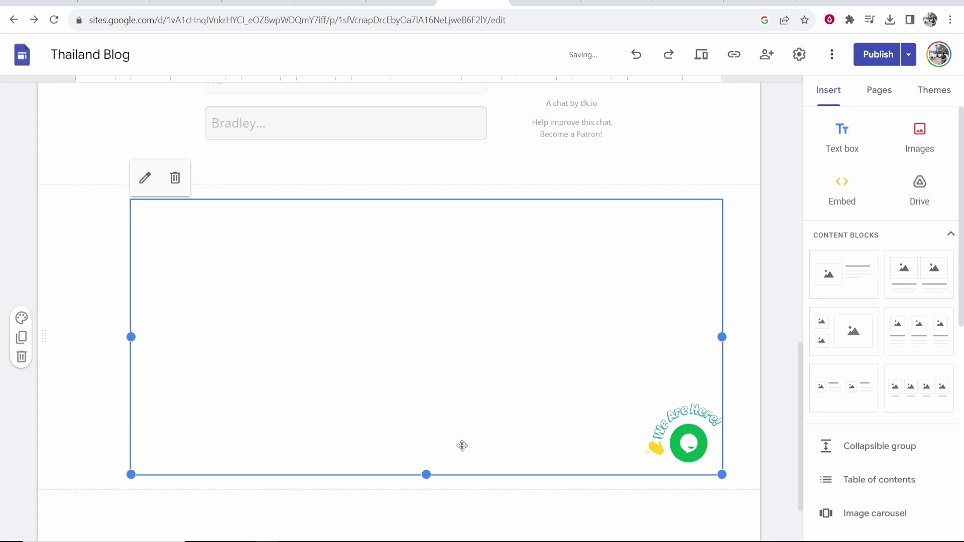
- Republish the blog and start a new conversation in the enlarged live chat widget
{"action": "left_click", "coordinate": [878, 55]}
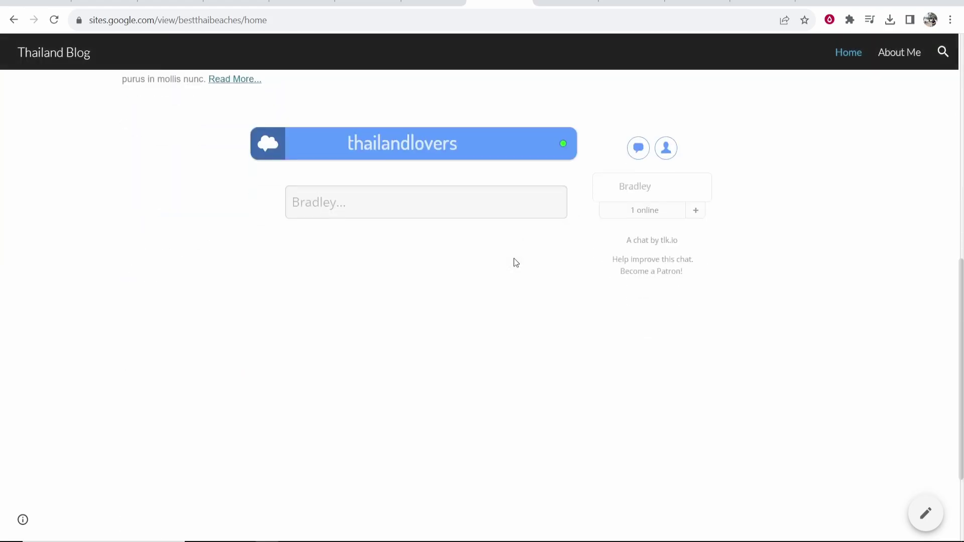
{"action": "scroll", "coordinate": [514, 259], "scroll_direction": "down", "scroll_amount": 2}
{"action": "left_click", "coordinate": [806, 489]}
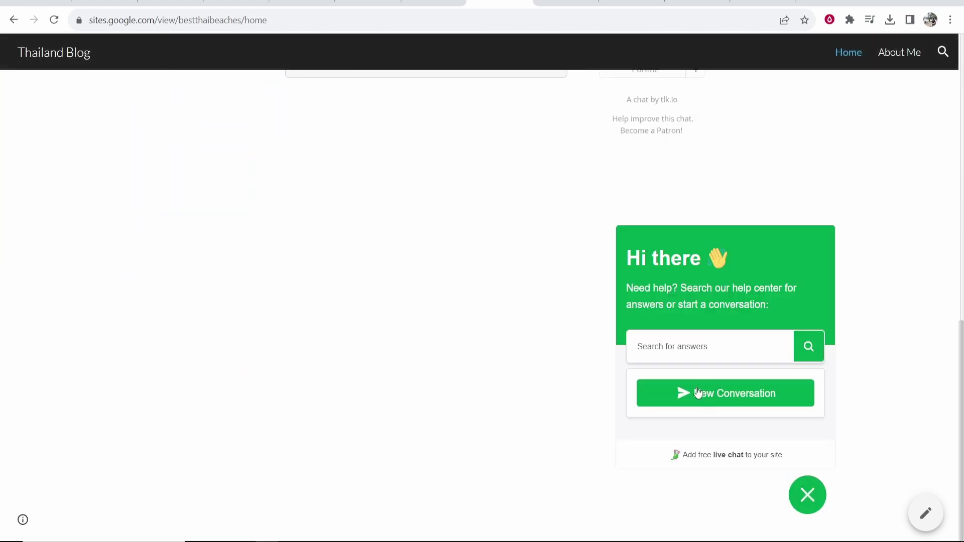
{"action": "left_click", "coordinate": [706, 391]}
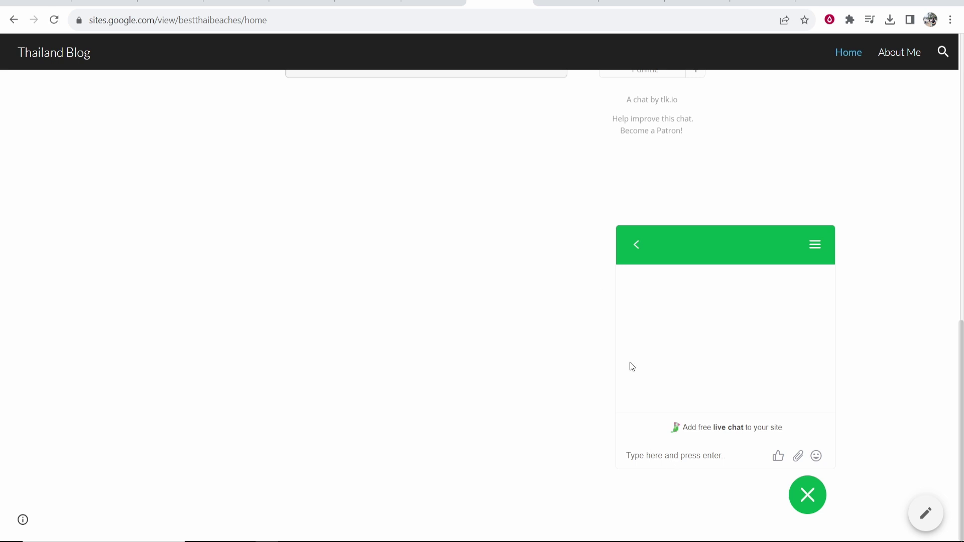
{"action": "left_click", "coordinate": [236, 4]}
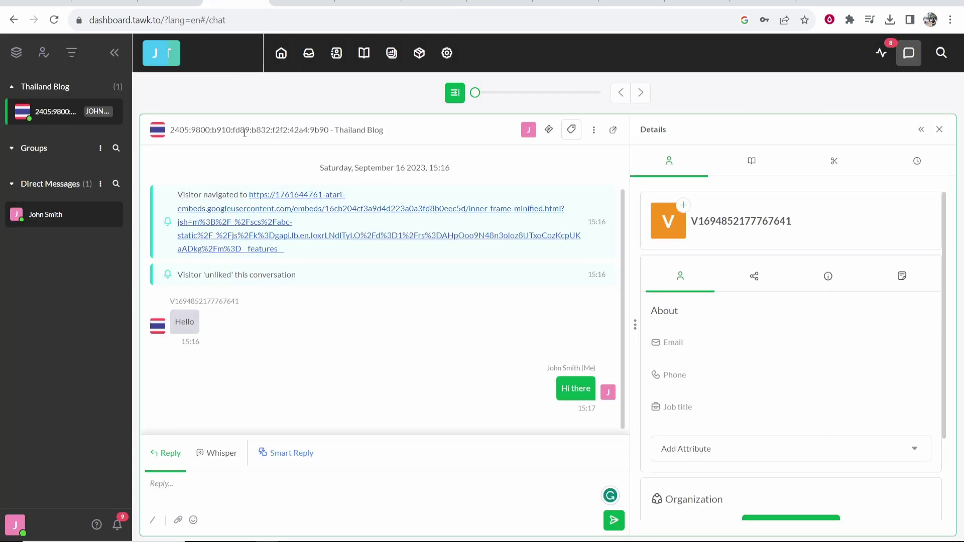